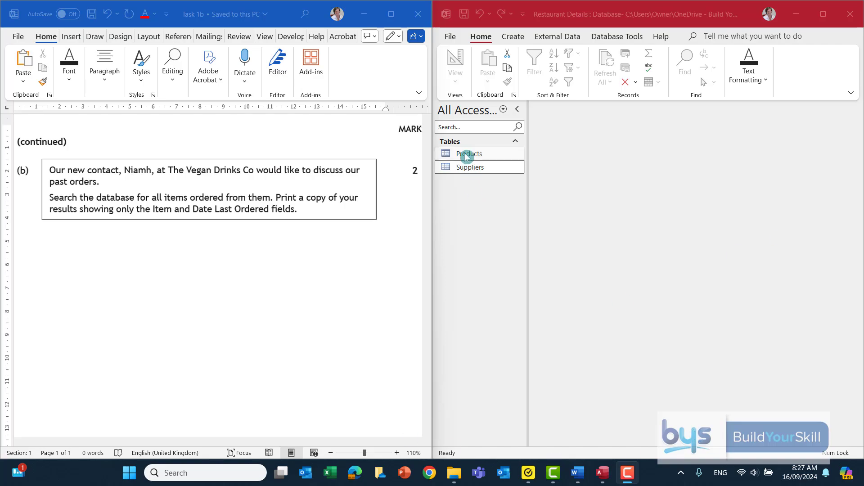
View the Suppliers and Products tables, then close them and maximise the Access window
double_click(465, 169)
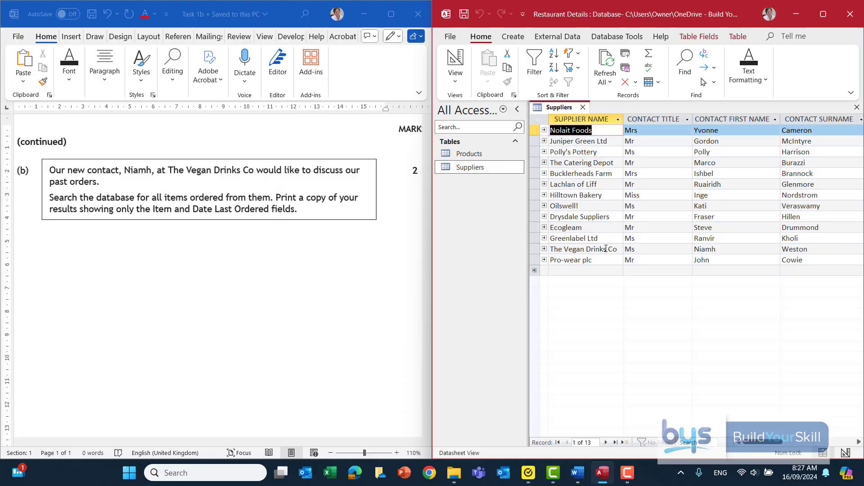
double_click(473, 154)
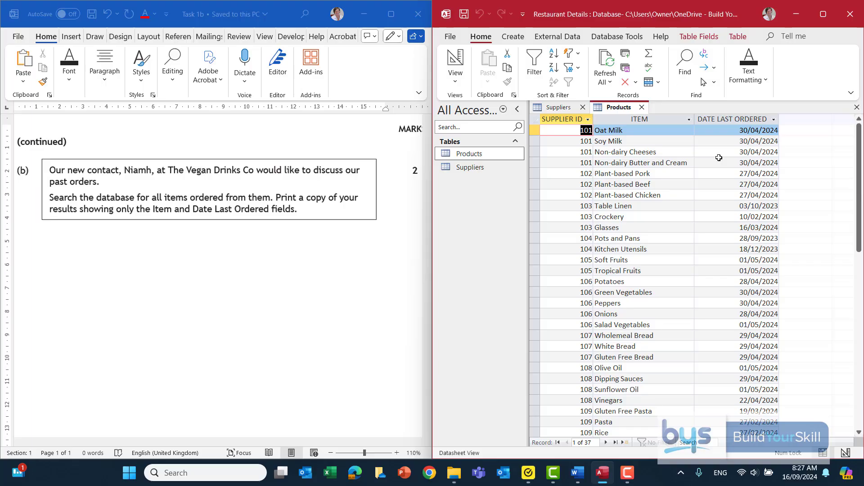
click(149, 159)
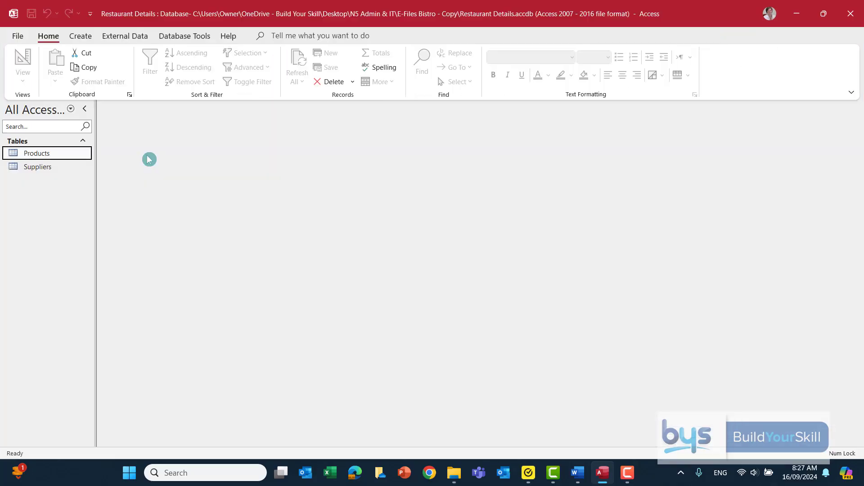
Start a new query design and add the Products and Suppliers tables
click(80, 37)
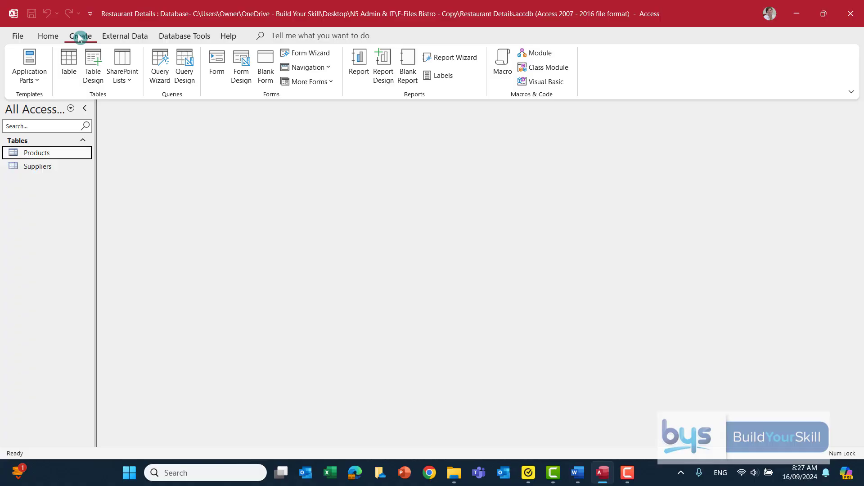
click(188, 73)
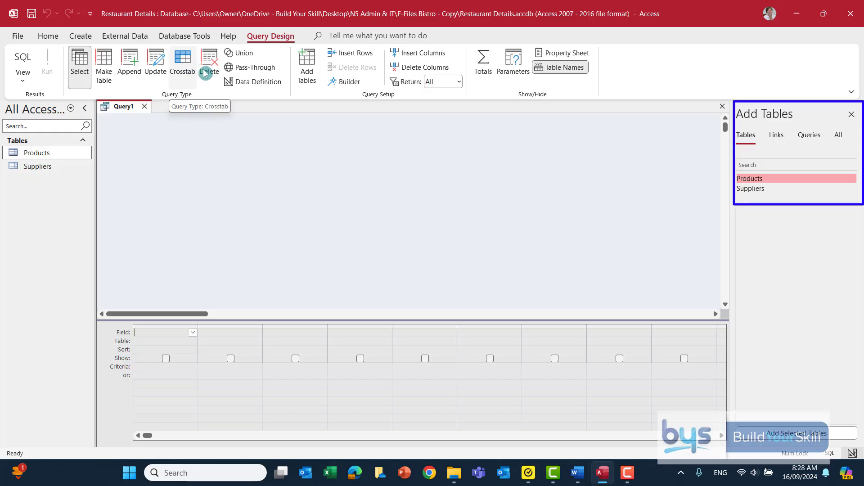
double_click(753, 180)
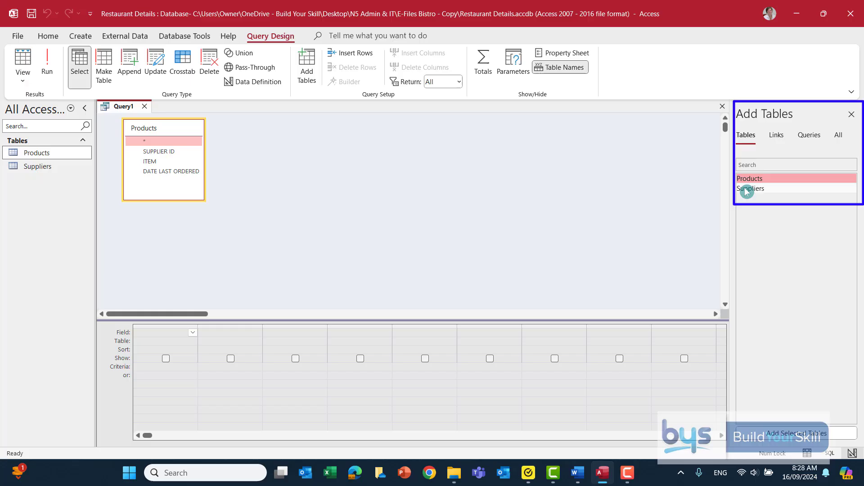
double_click(747, 190)
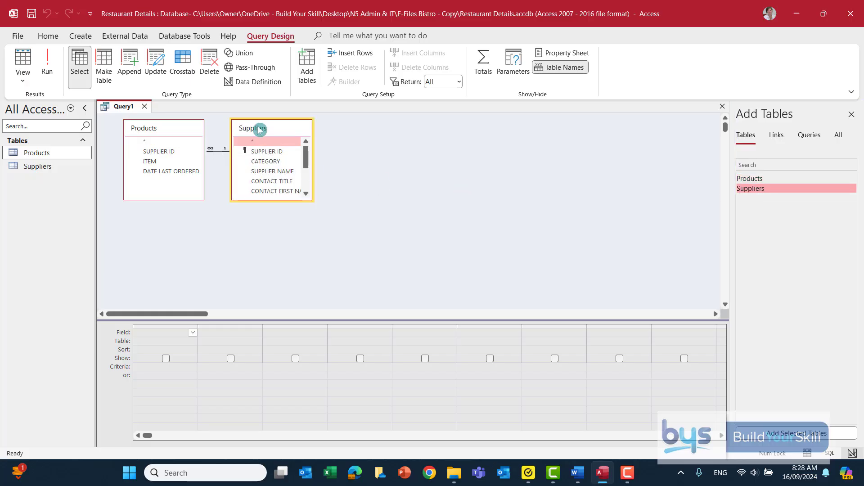
Move the Suppliers field list beside Products and enlarge it to show every field
drag(258, 129, 287, 132)
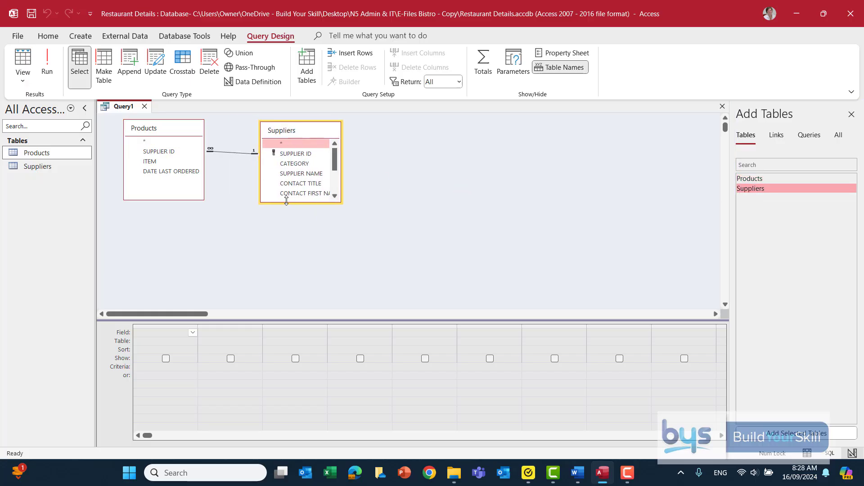
drag(287, 200, 279, 273)
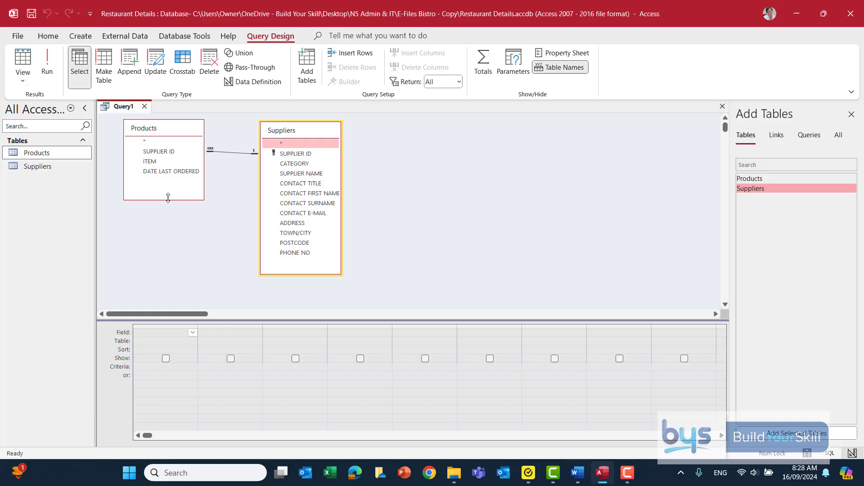
click(180, 209)
Add SUPPLIER NAME as the first column and preview the supplier names in the datasheet
double_click(285, 175)
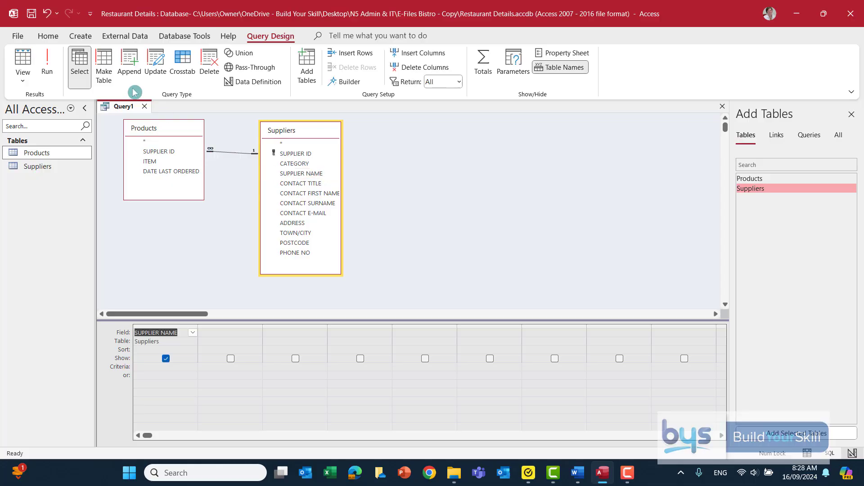
click(47, 67)
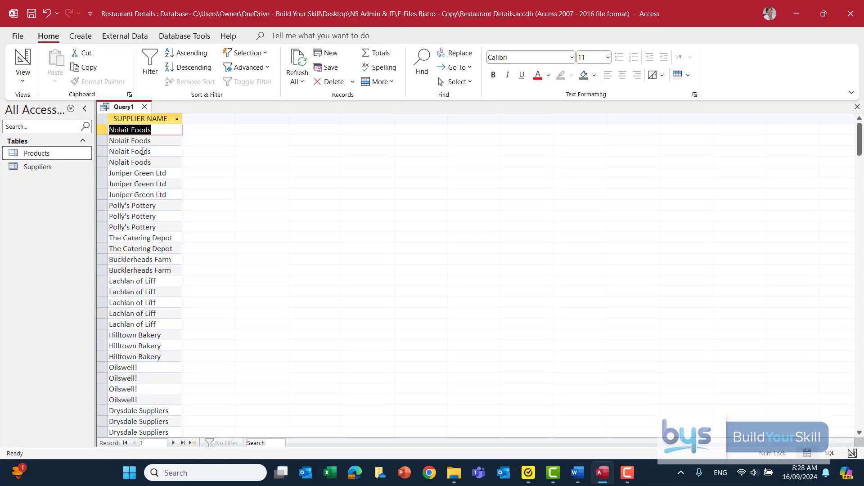
scroll(172, 250, down, 7)
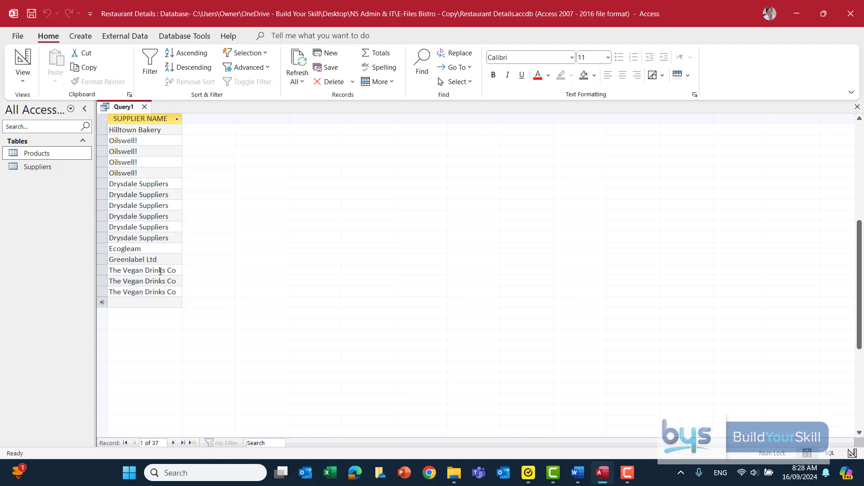
click(22, 80)
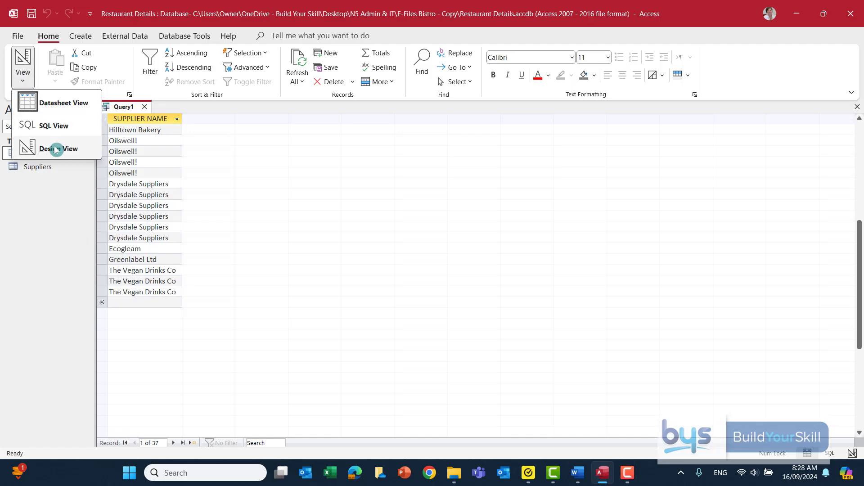
click(56, 150)
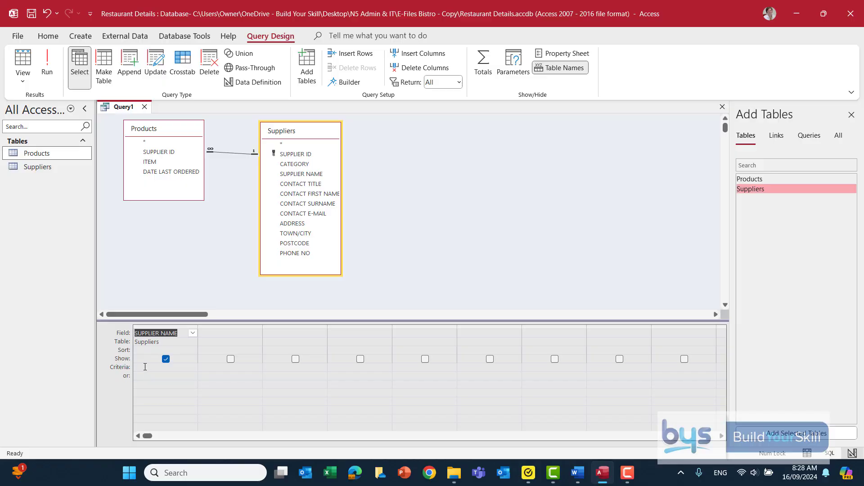
Filter SUPPLIER NAME by 'The Vegan Drinks Co' and run the query
click(145, 367)
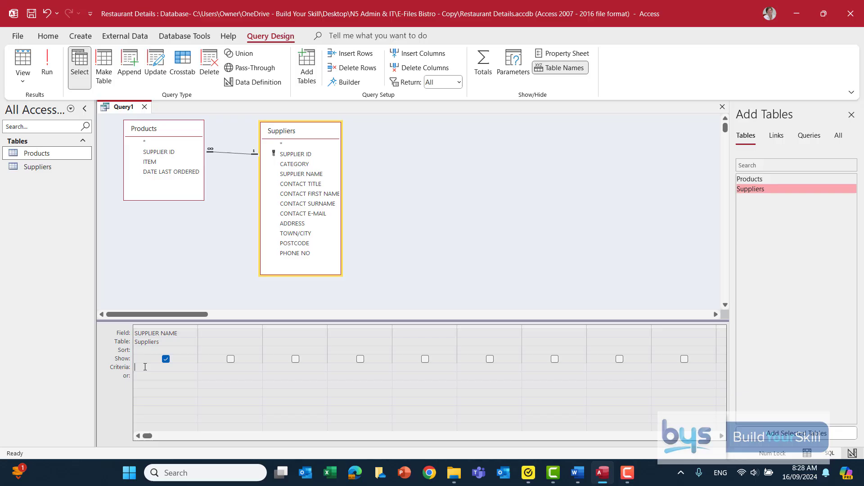
text(The Vegan)
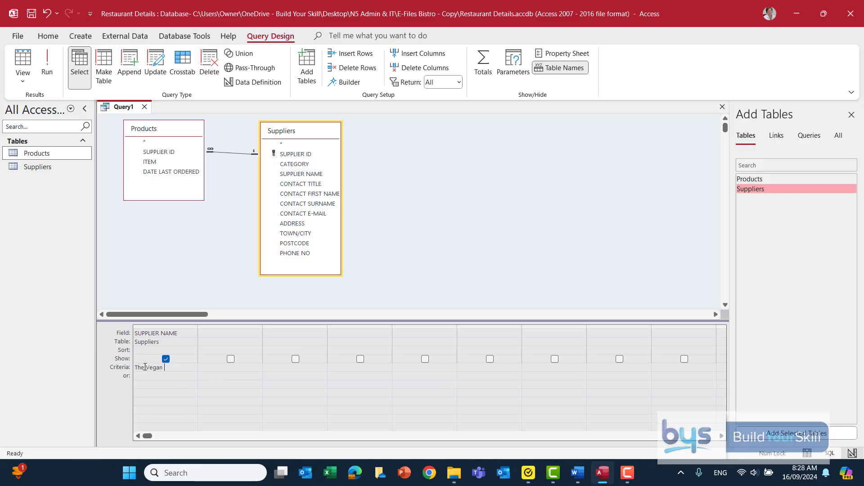
text( Drink)
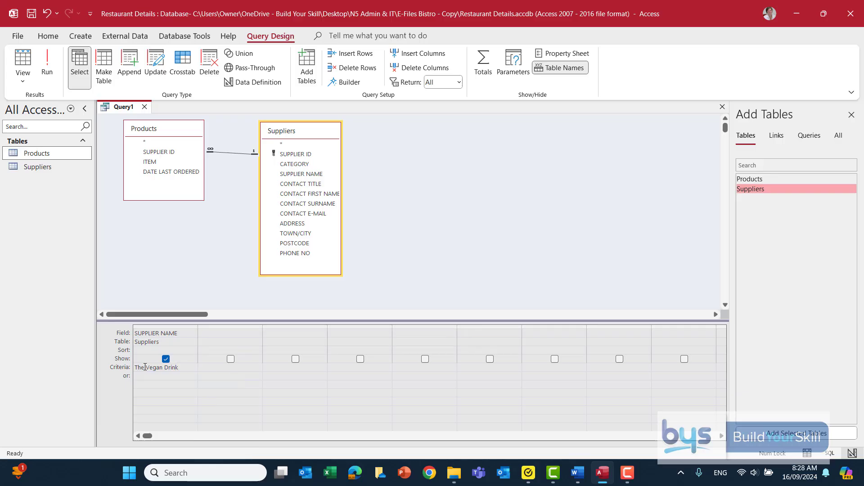
text(s Co)
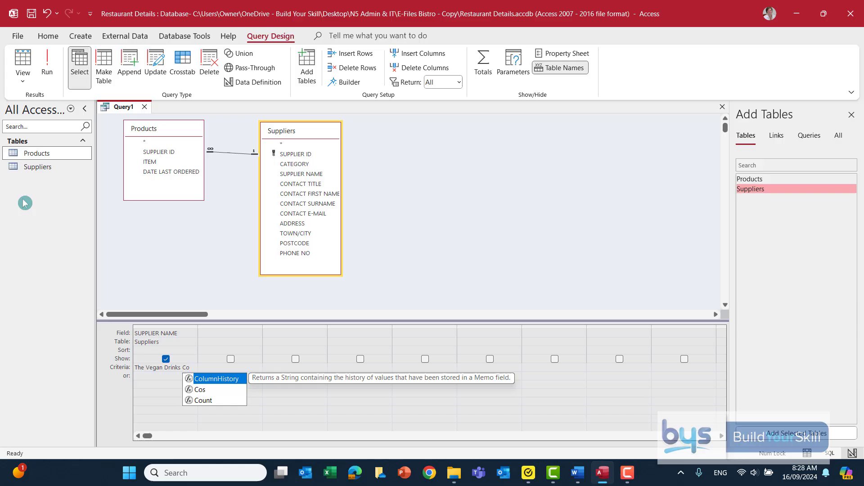
click(46, 65)
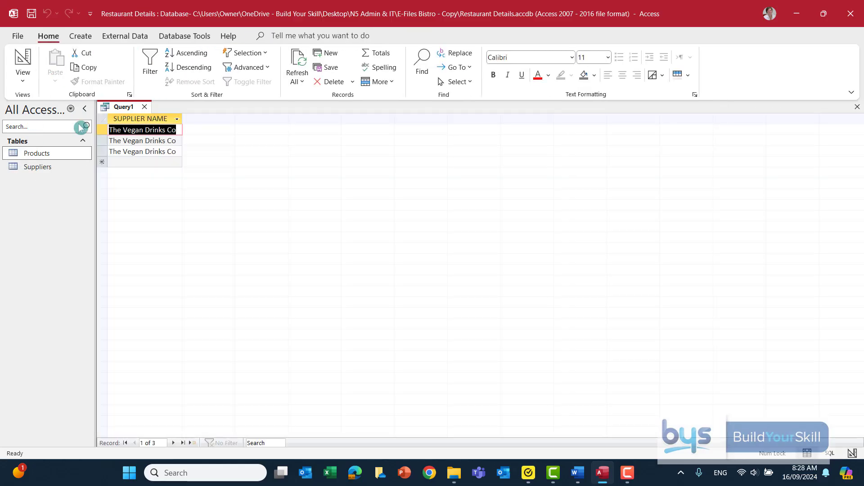
Back in design view, delete the 'k' from 'Drinks' in the supplier criterion
click(22, 74)
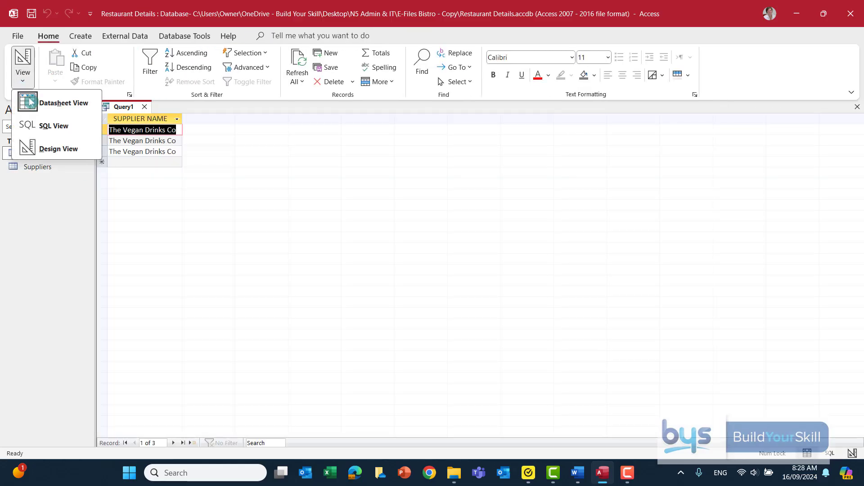
click(53, 149)
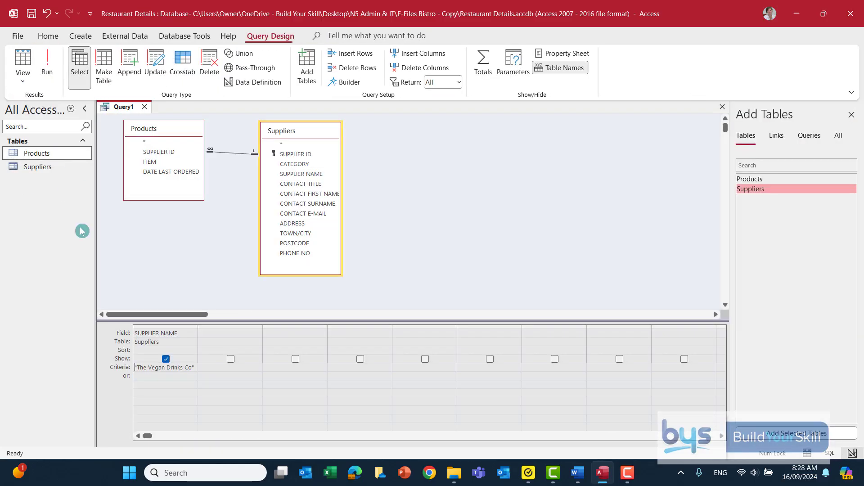
click(179, 367)
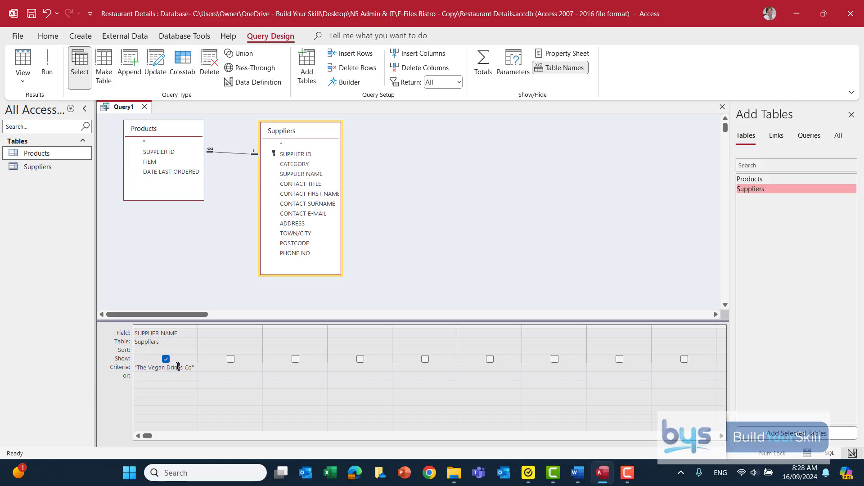
key(Delete)
Run the query with the criterion 'The Vegan Drints Co', which returns no records
text(t)
click(50, 60)
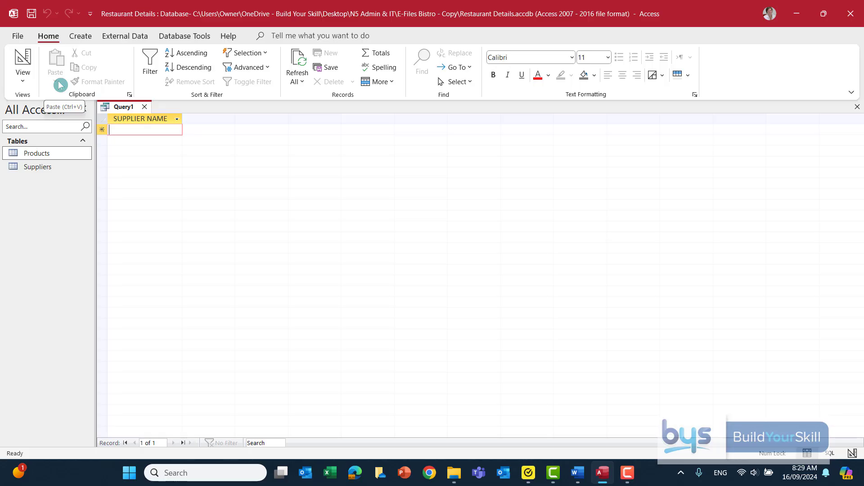
click(22, 80)
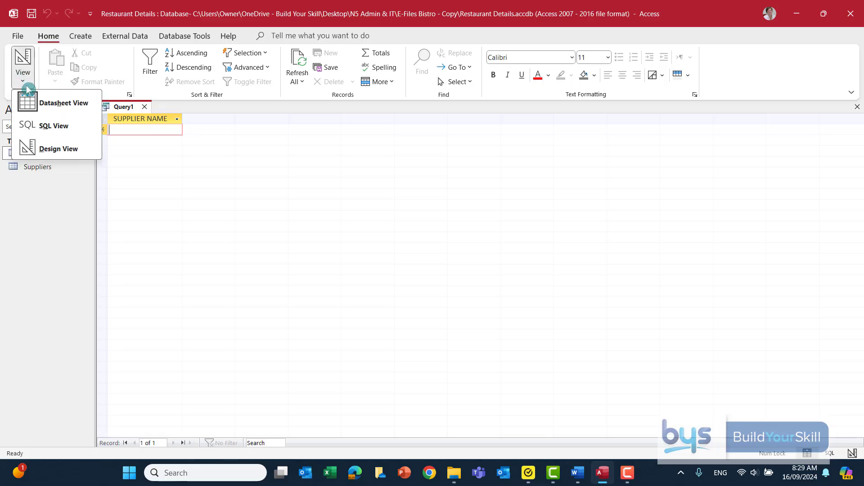
click(43, 153)
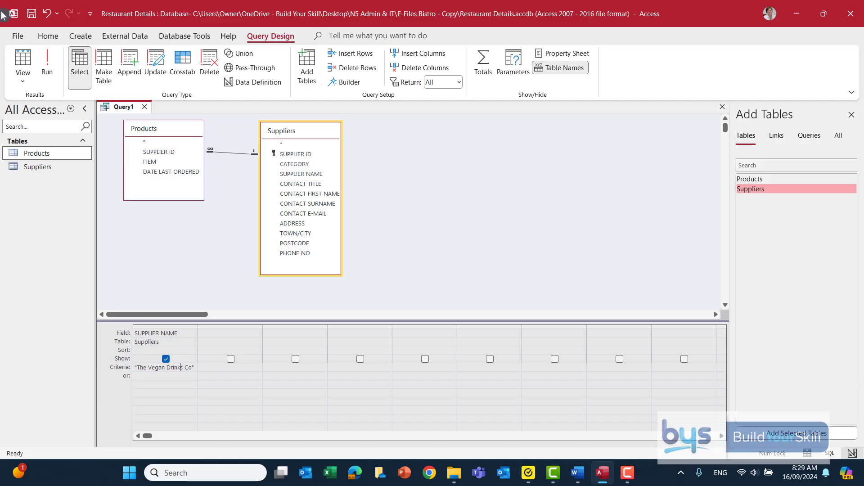
Run the corrected 'The Vegan Drinks Co' query to confirm three records, then return to design view
click(44, 62)
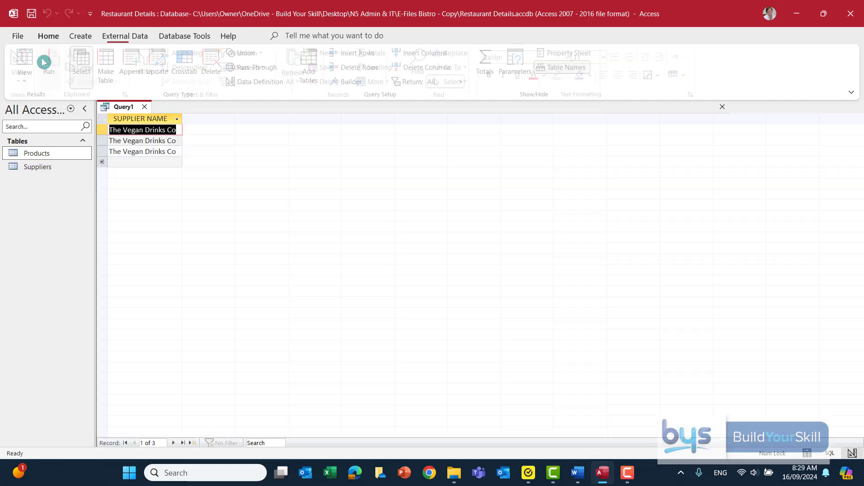
click(23, 85)
click(58, 148)
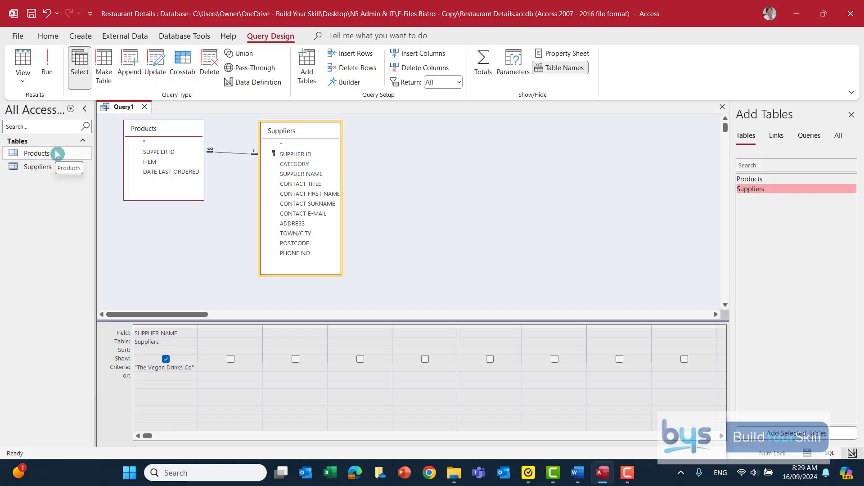
Add ITEM and DATE LAST ORDERED from Products, running the query to check each column
click(57, 154)
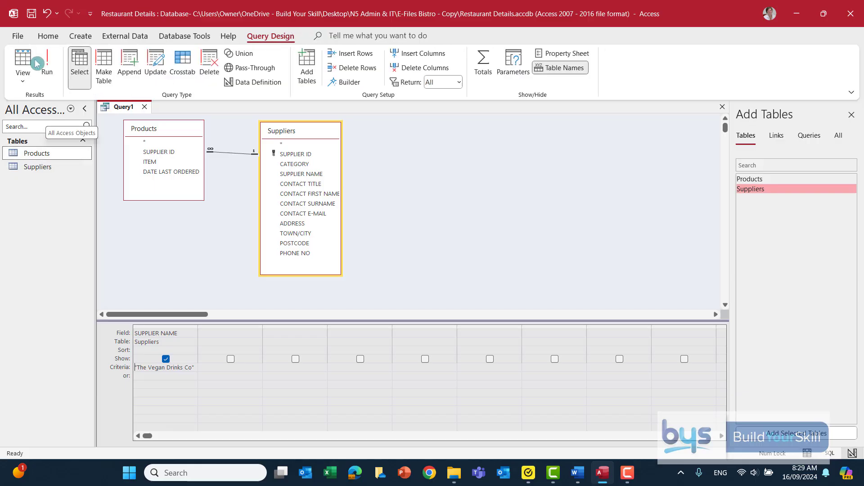
double_click(152, 163)
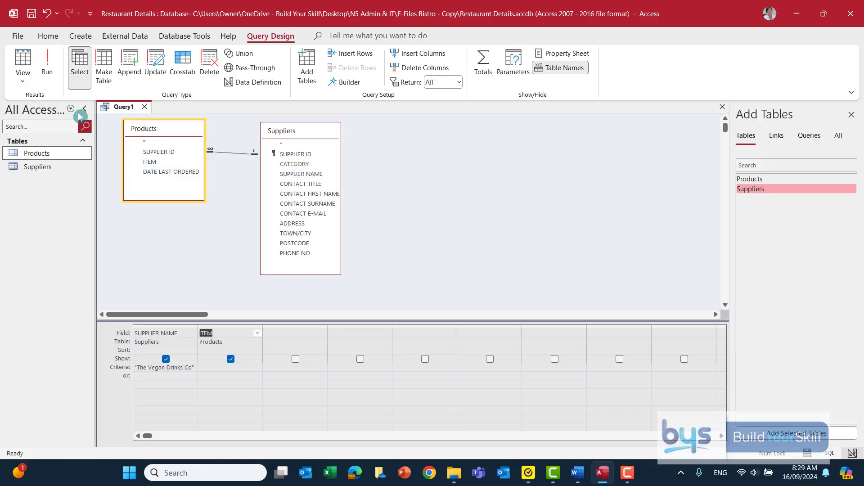
click(48, 58)
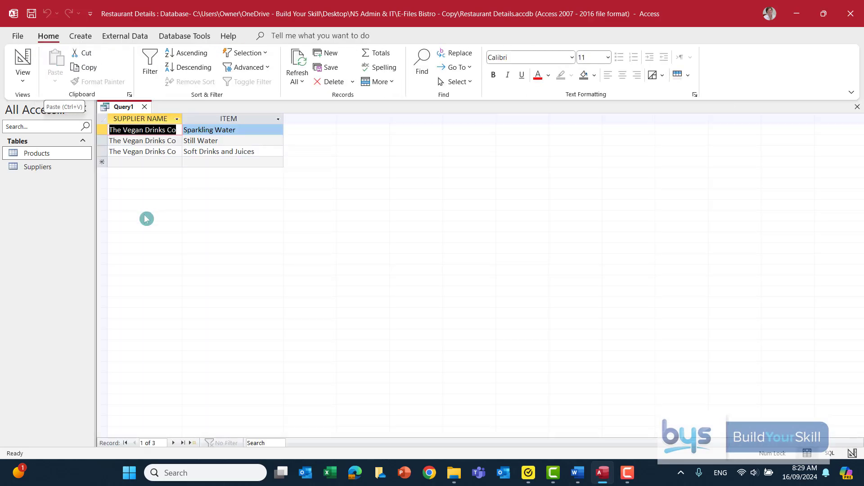
click(26, 84)
click(60, 145)
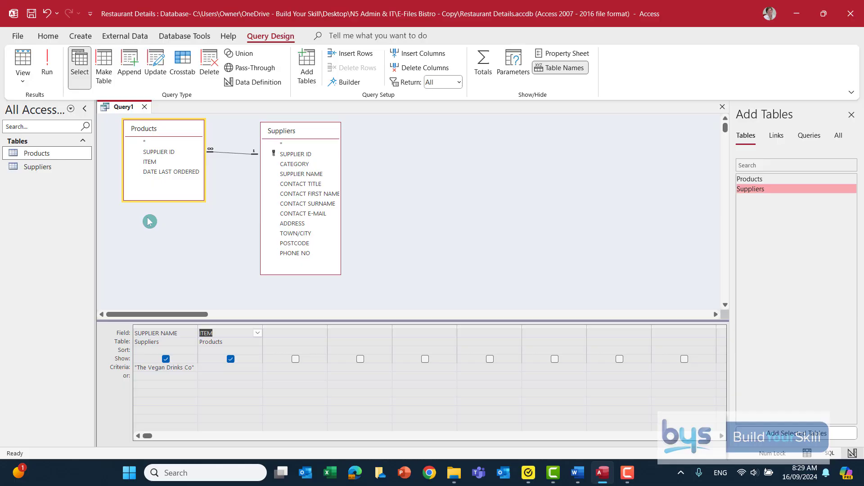
double_click(157, 173)
click(43, 68)
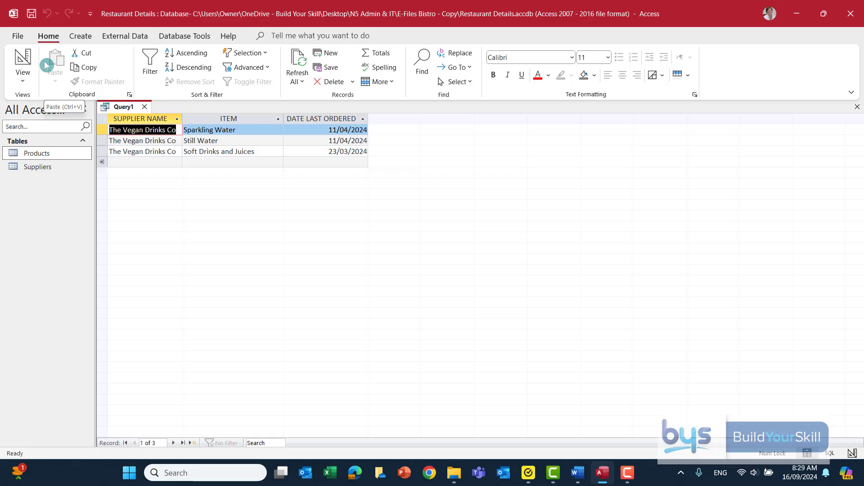
Untick Show for SUPPLIER NAME and rerun the query to list only ITEM and DATE LAST ORDERED
click(22, 83)
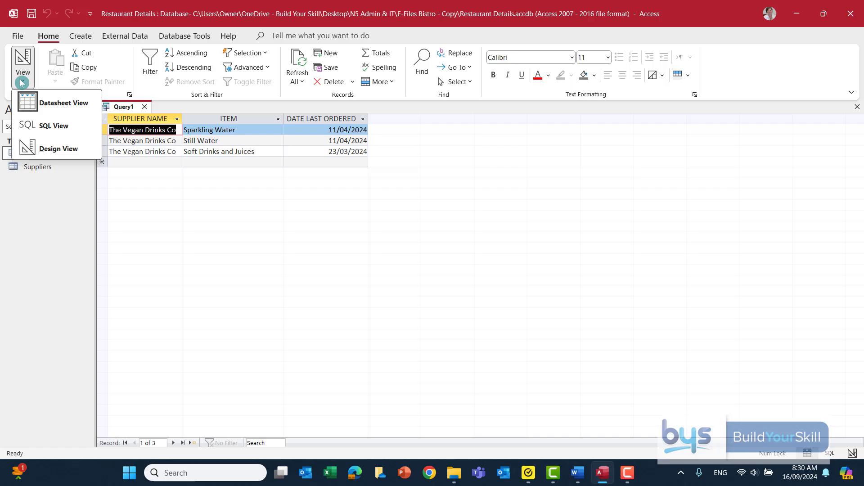
click(48, 150)
click(166, 359)
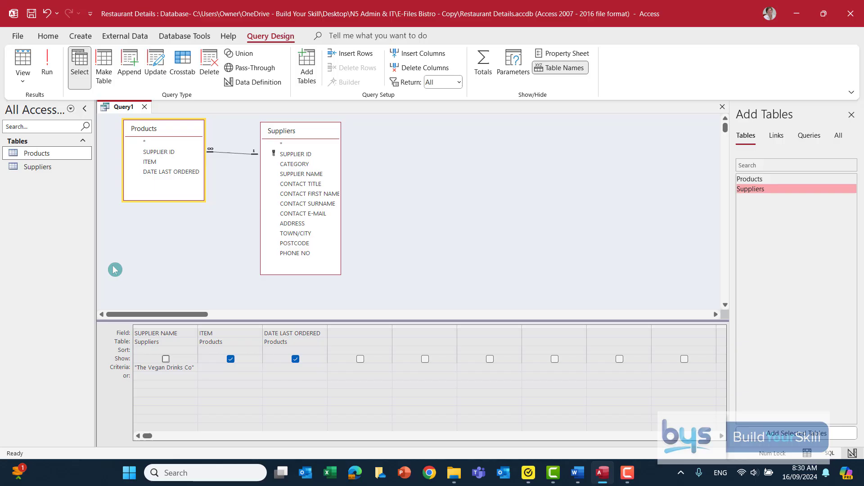
click(47, 68)
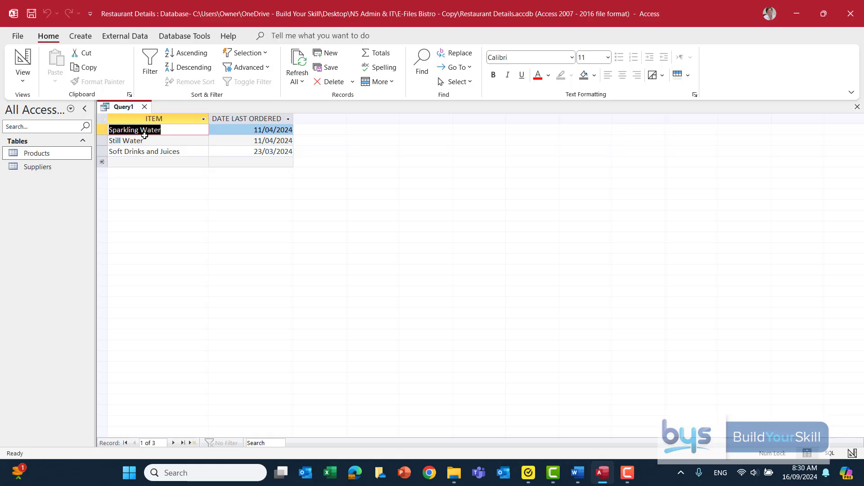
Close the query and save it under the name 'Task 1b'
click(144, 108)
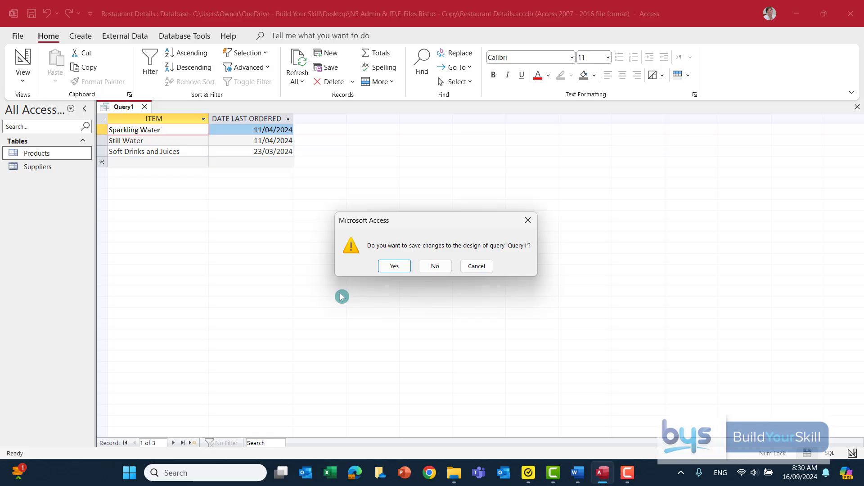
click(394, 266)
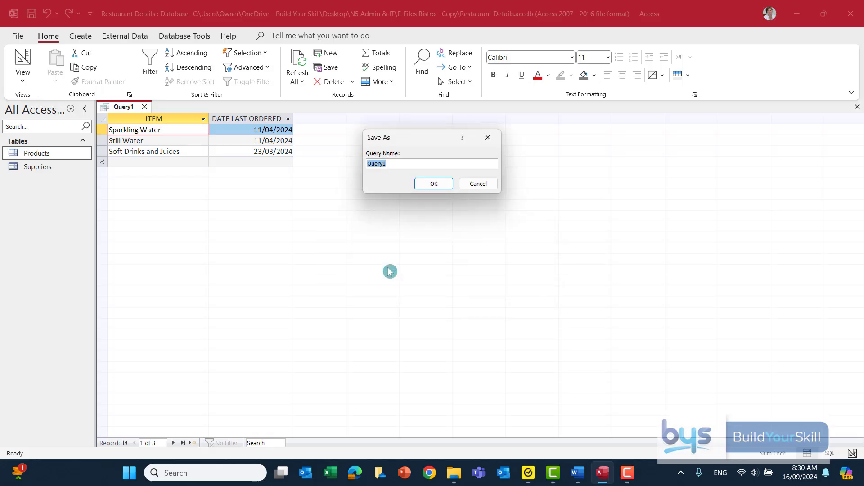
text(Task 1b)
click(435, 189)
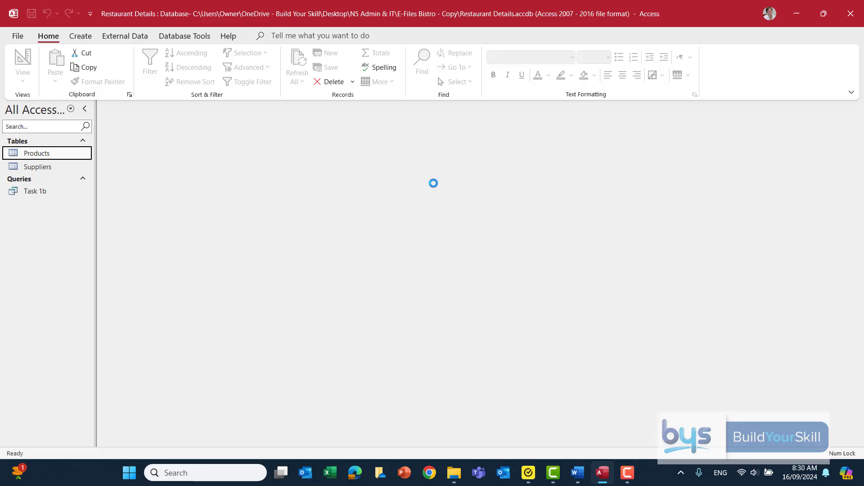